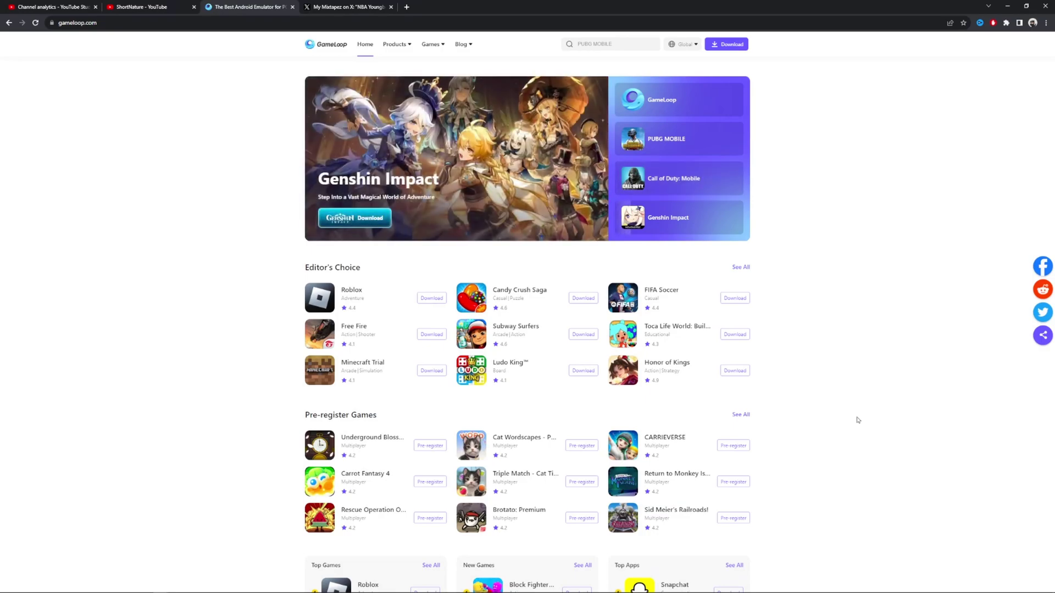
- Minimize the Chrome window showing gameloop.com to reveal the desktop
click(1007, 7)
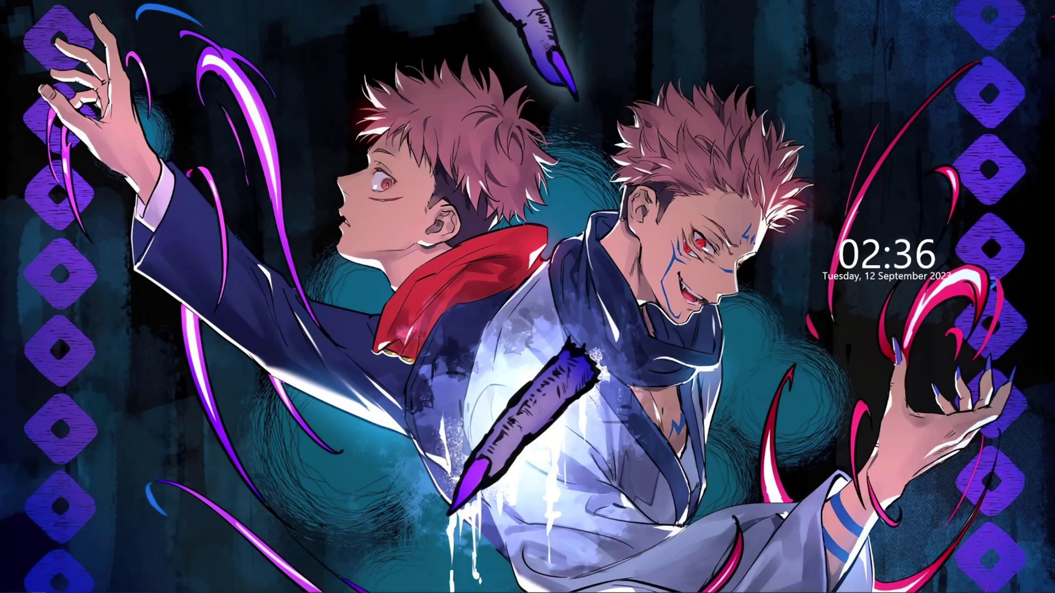
- Launch GameLoop from the Start menu, view its Library, reposition the window, and return Home
click(7, 586)
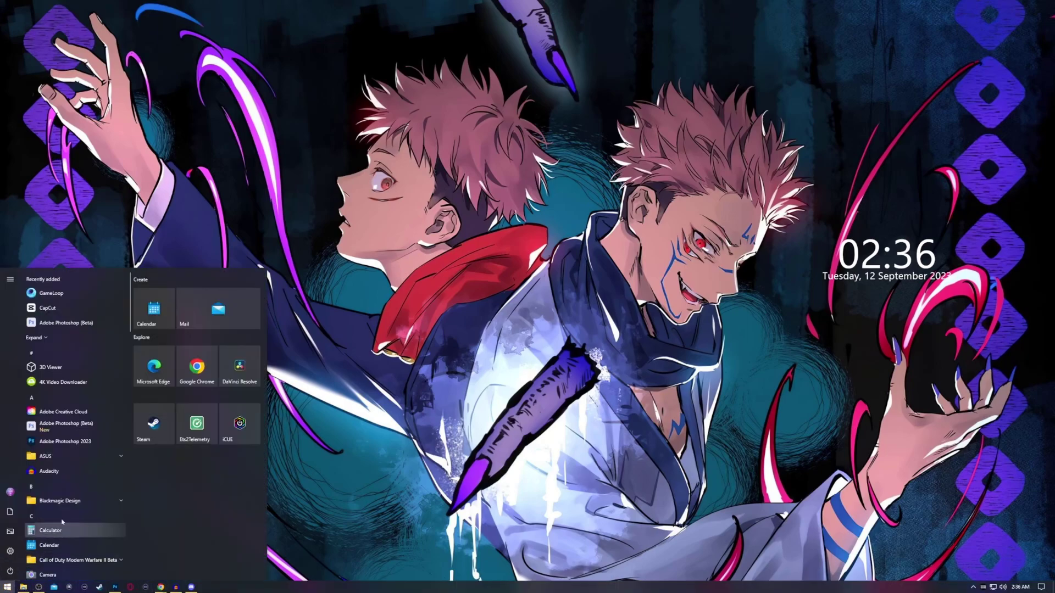
click(65, 299)
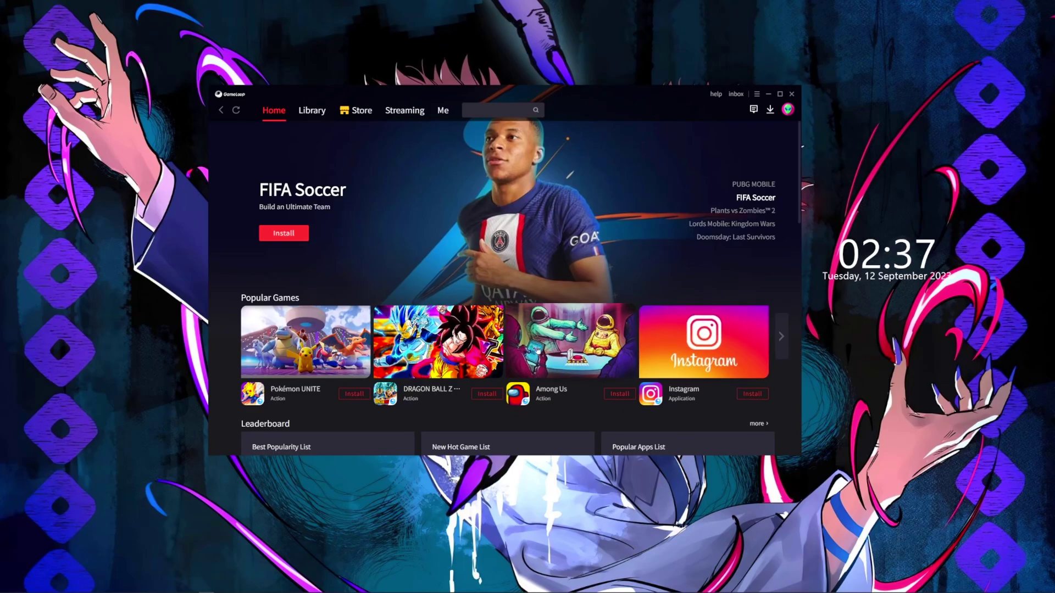
click(315, 122)
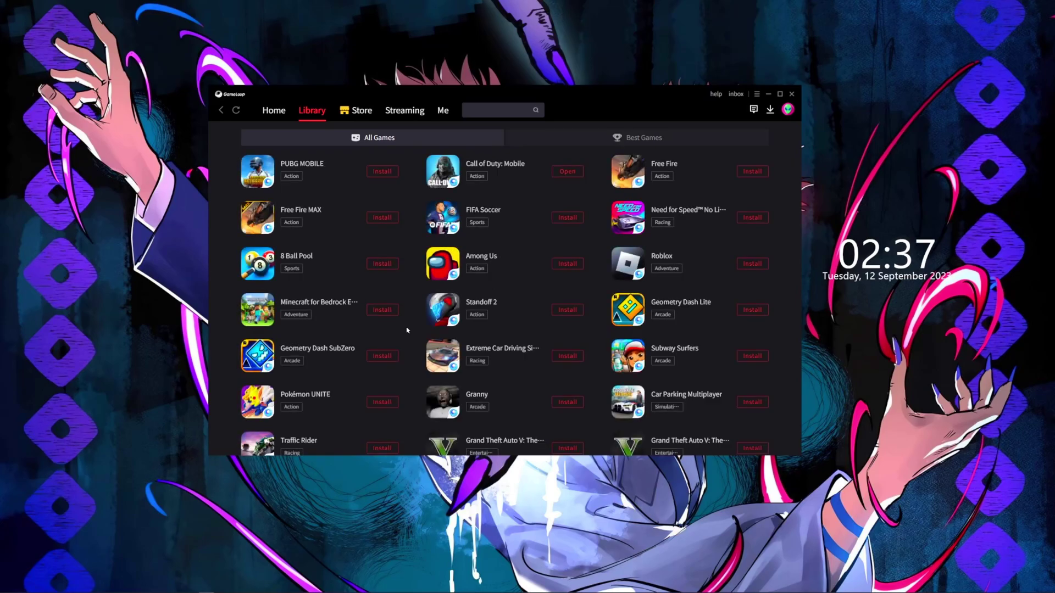
drag(445, 95, 414, 176)
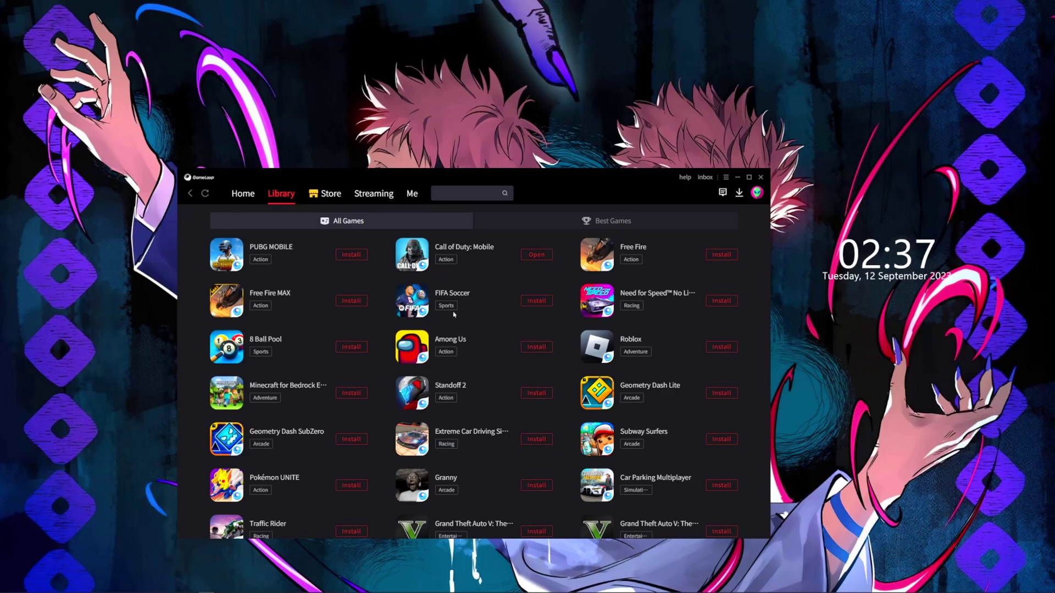
click(243, 194)
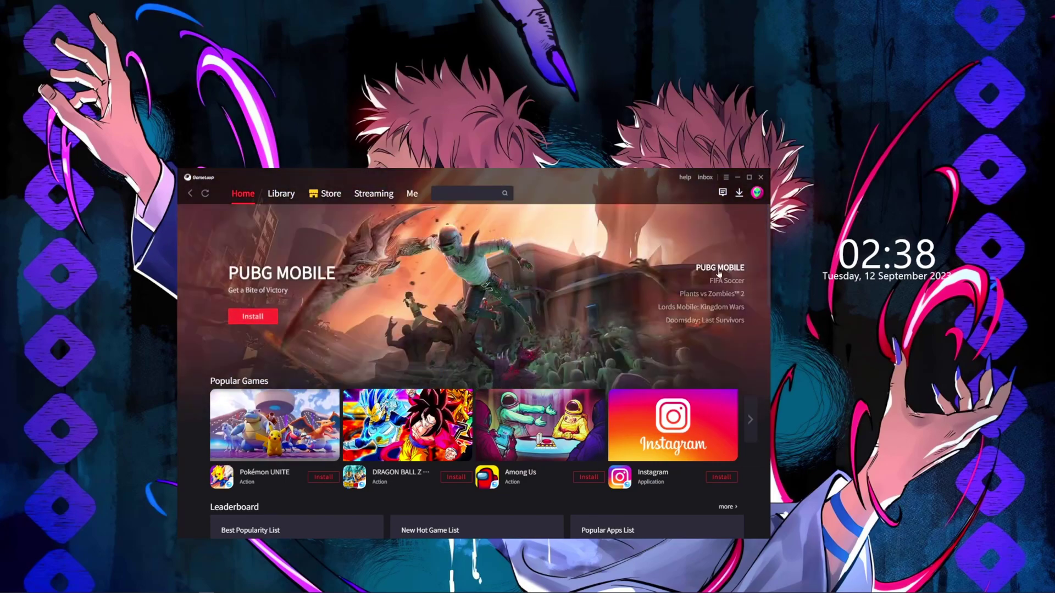
- Maximize the GameLoop window and scroll through the Home page categories
scroll(718, 273, down, 5)
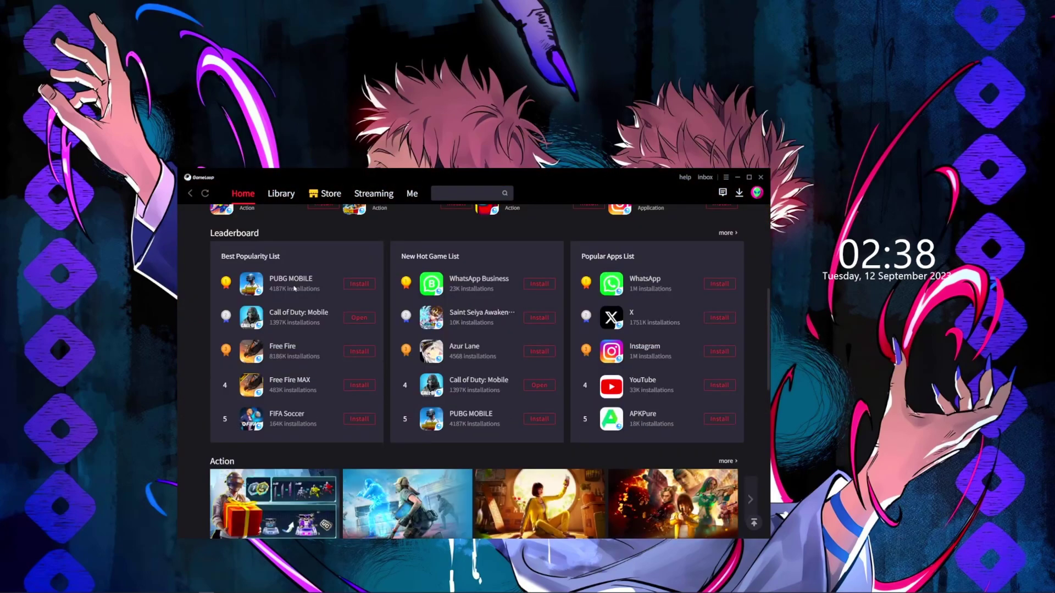
click(749, 177)
scroll(379, 434, down, 5)
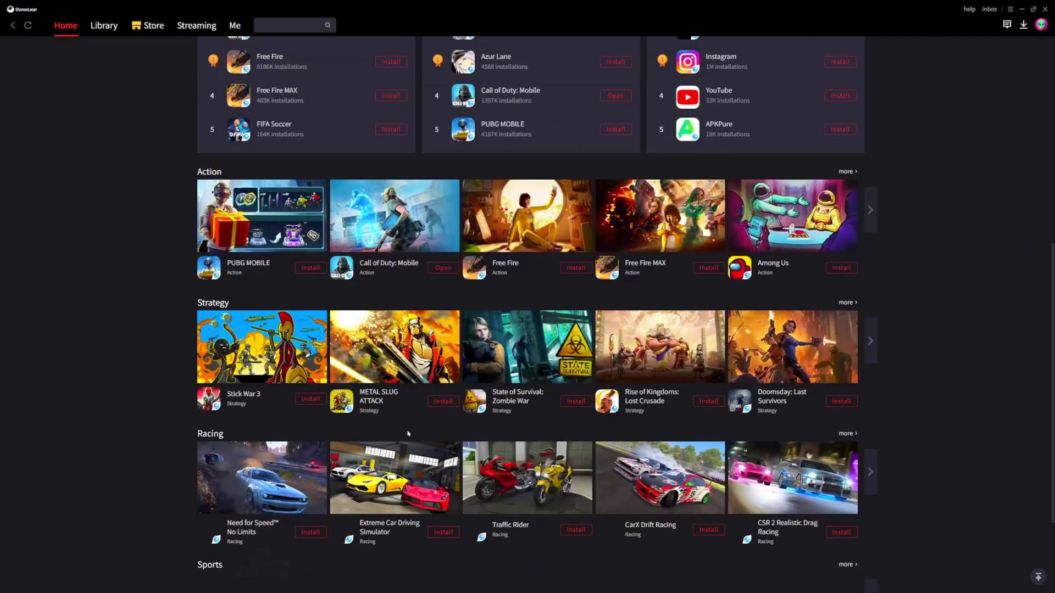
scroll(407, 433, up, 4)
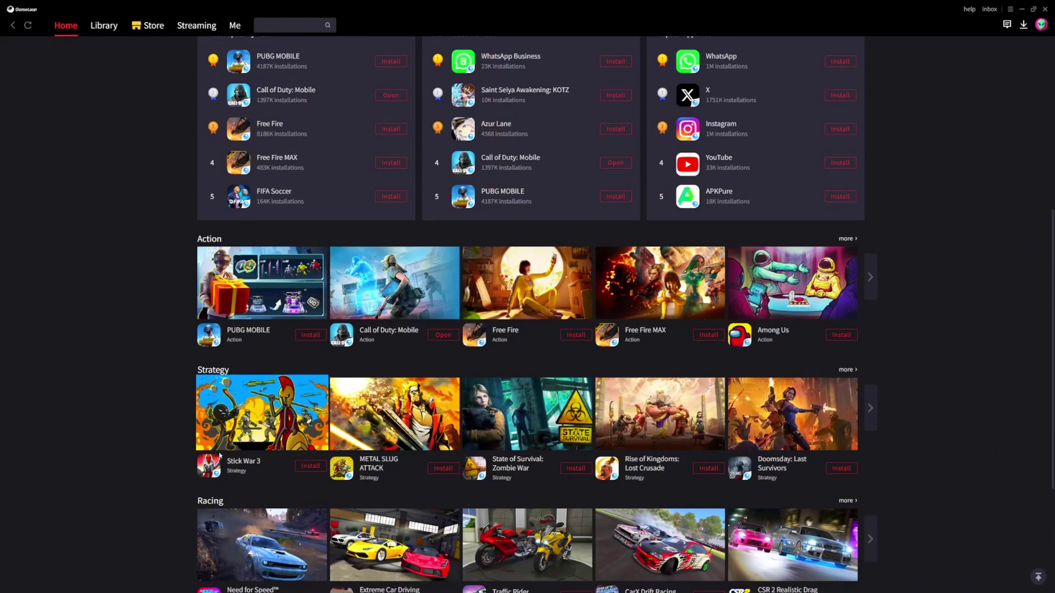
scroll(217, 382, down, 3)
scroll(217, 383, down, 2)
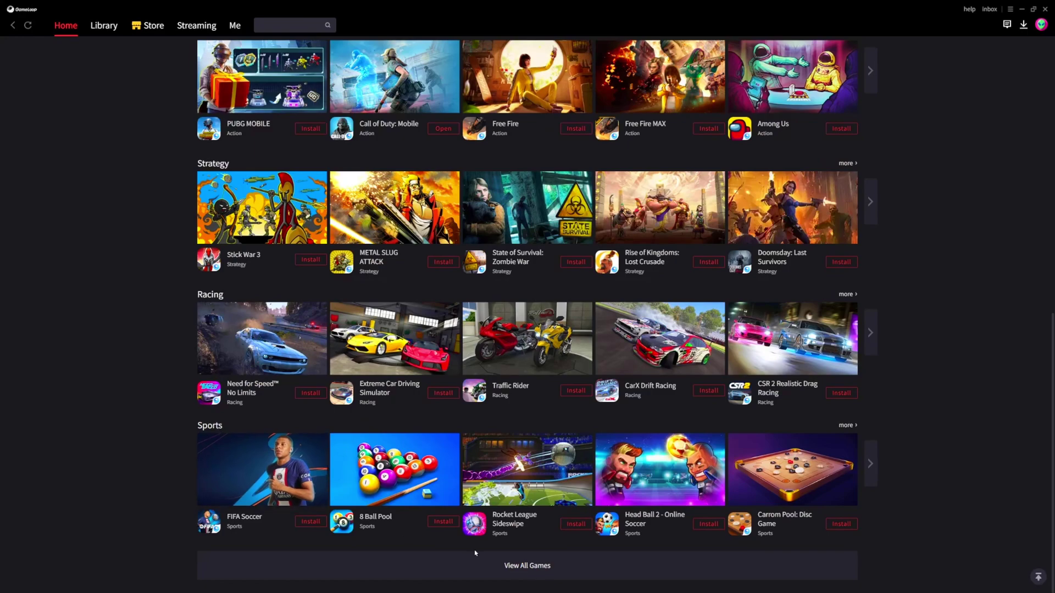
- Browse the full game list via View All Games, then return to the Home page
click(483, 565)
scroll(406, 291, down, 6)
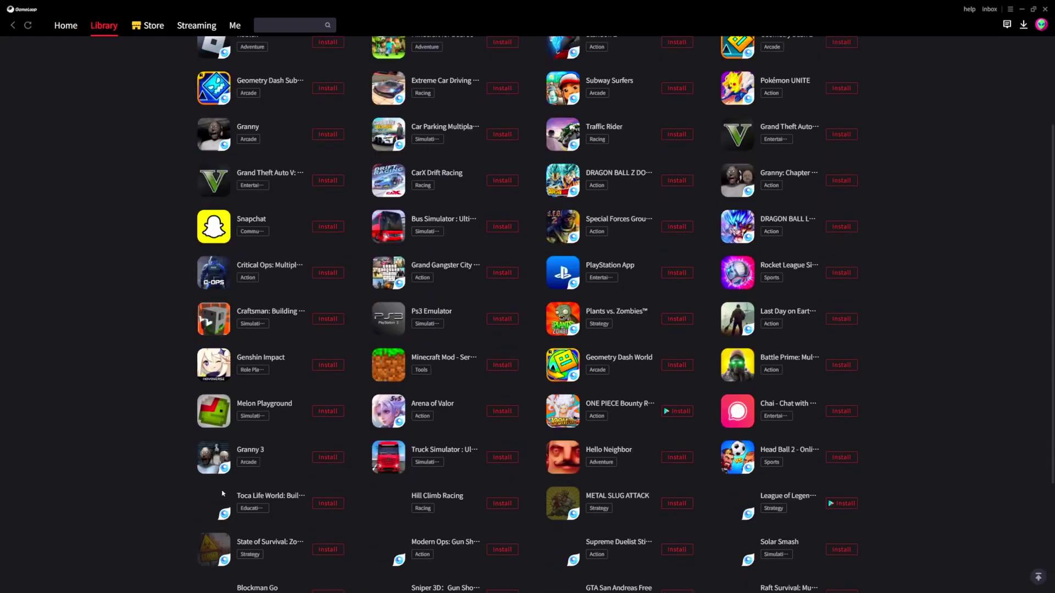
scroll(688, 407, down, 5)
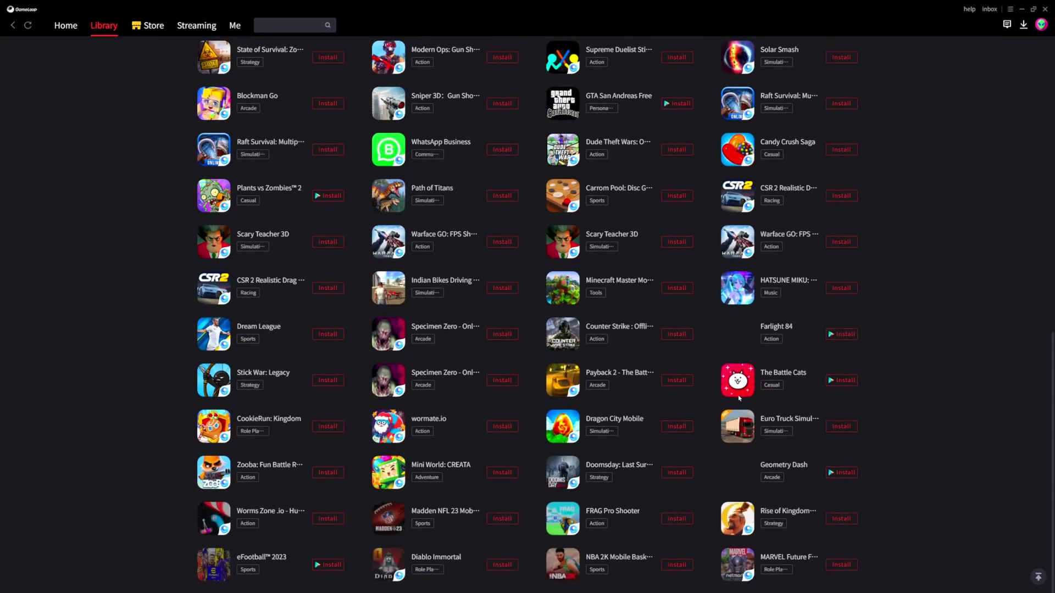
scroll(688, 407, down, 8)
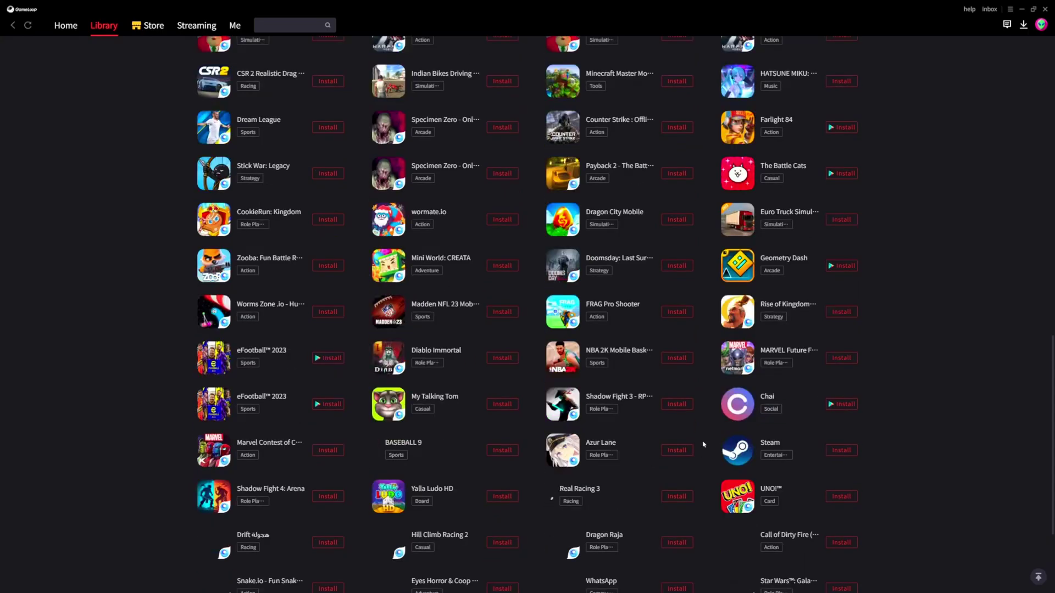
scroll(681, 439, down, 3)
scroll(675, 438, up, 12)
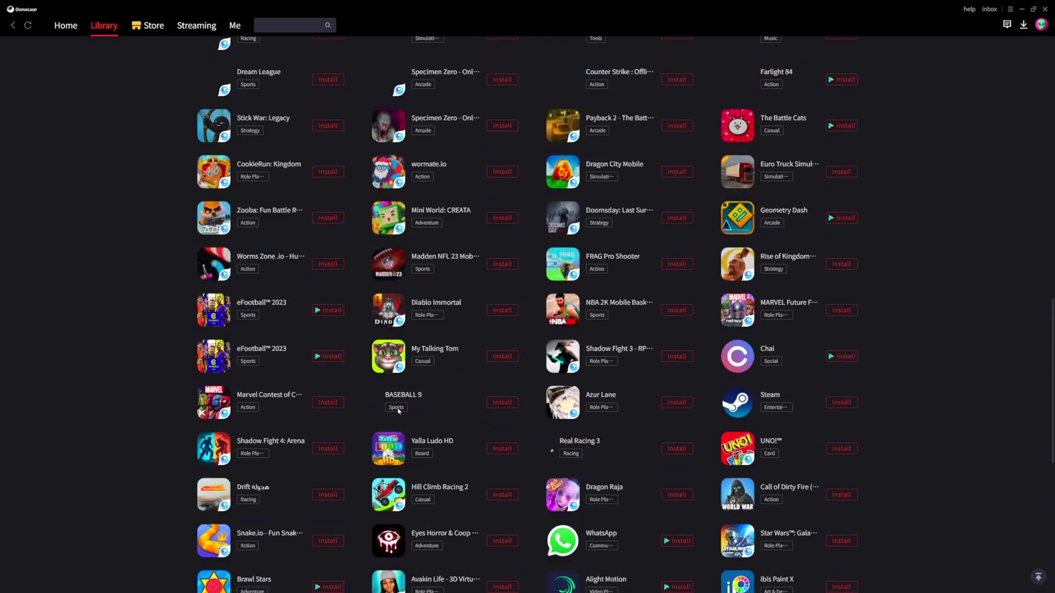
click(64, 25)
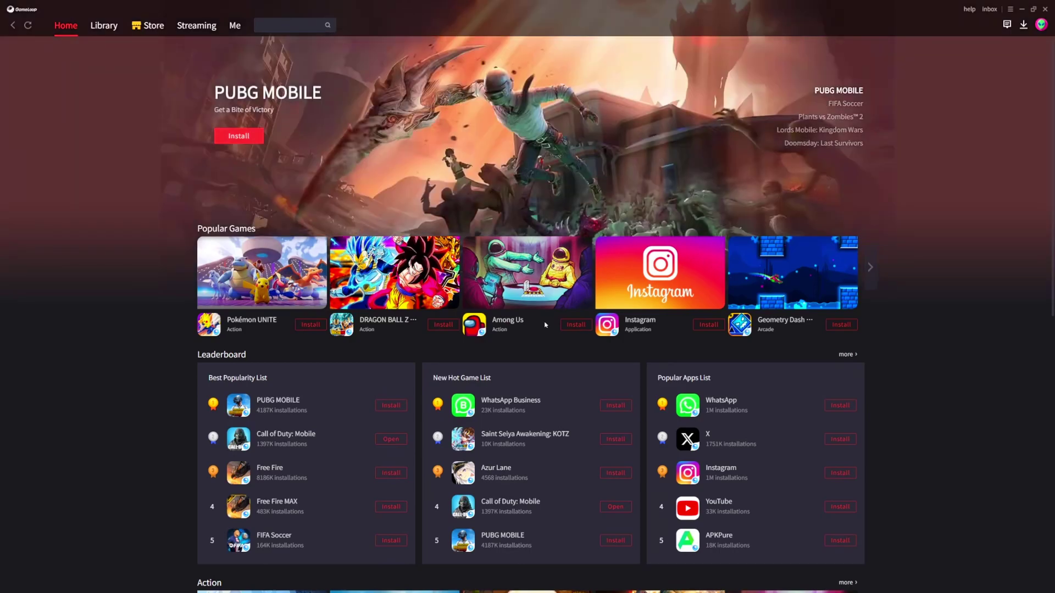
scroll(639, 408, down, 2)
scroll(639, 408, down, 1)
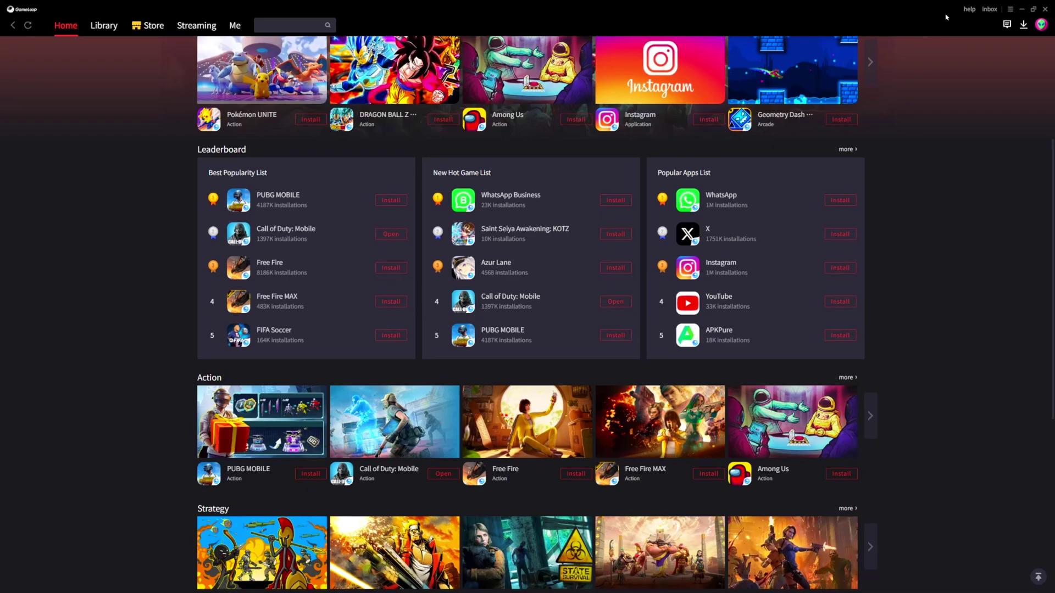
- Open GameLoop Settings from the main menu and scroll the Basic options
click(1011, 11)
click(989, 50)
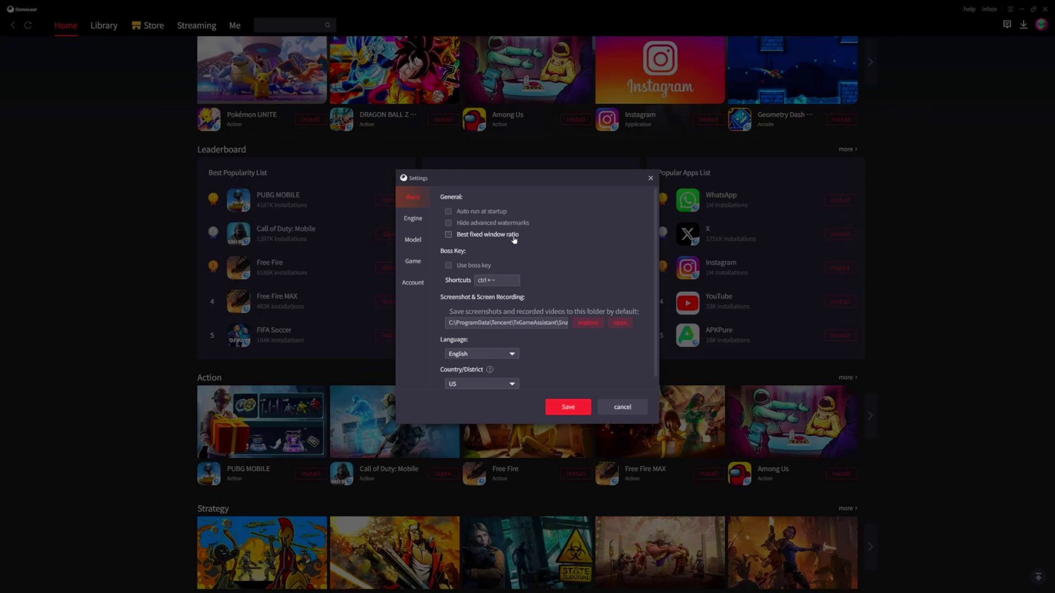
scroll(533, 284, down, 1)
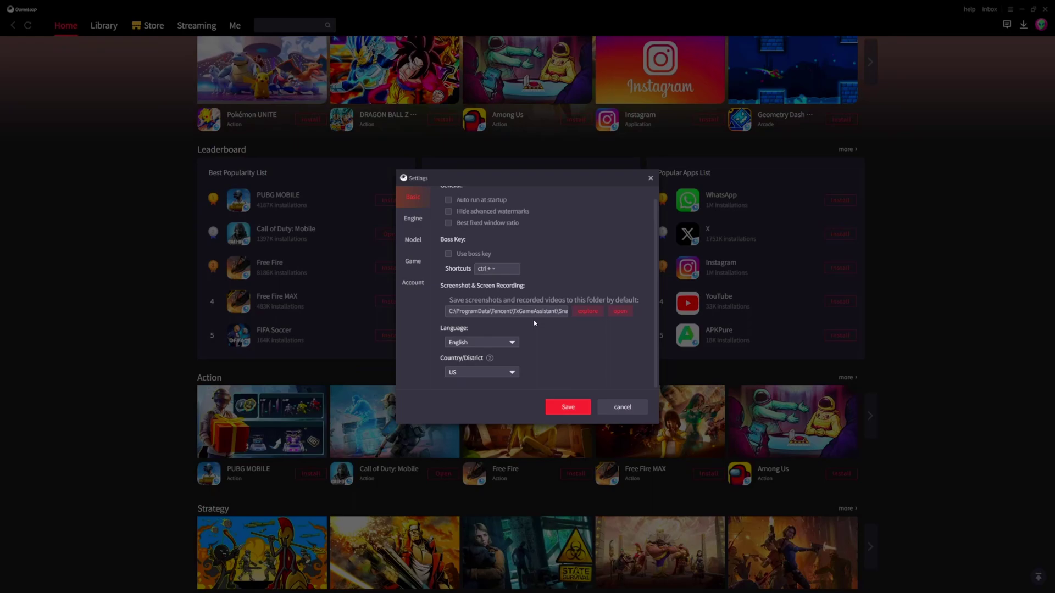
- Inspect the Country/District dropdown, leaving it set to US
click(511, 372)
click(502, 371)
click(507, 373)
click(457, 362)
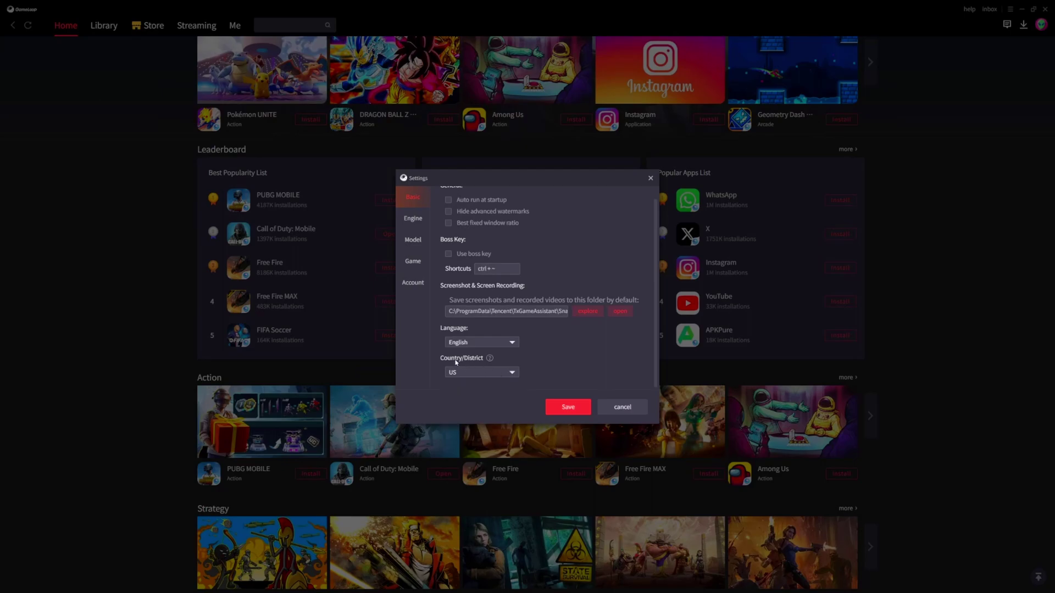
click(479, 373)
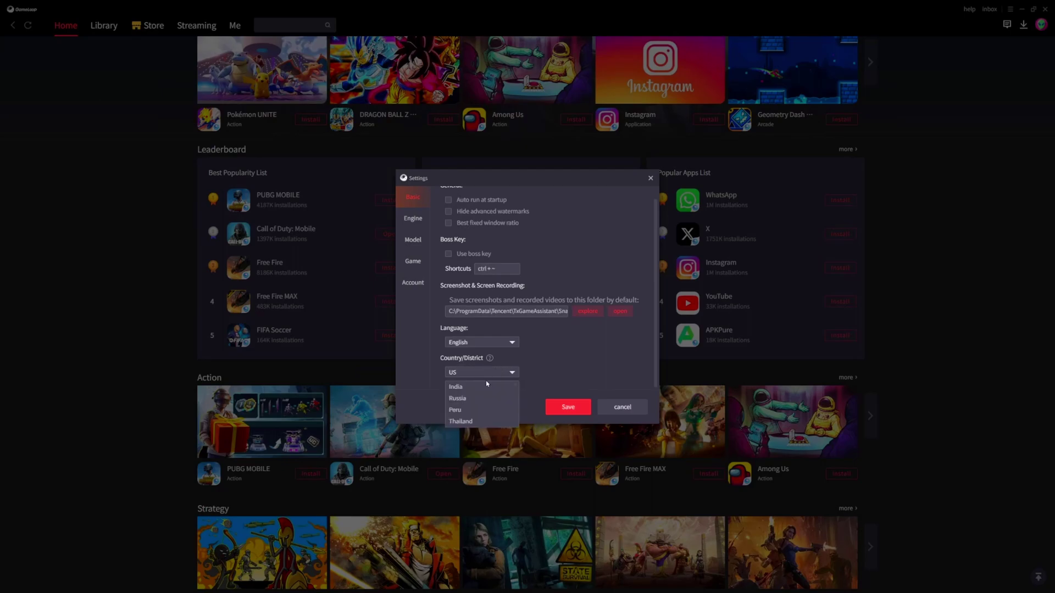
scroll(477, 390, down, 3)
scroll(471, 402, down, 3)
click(525, 395)
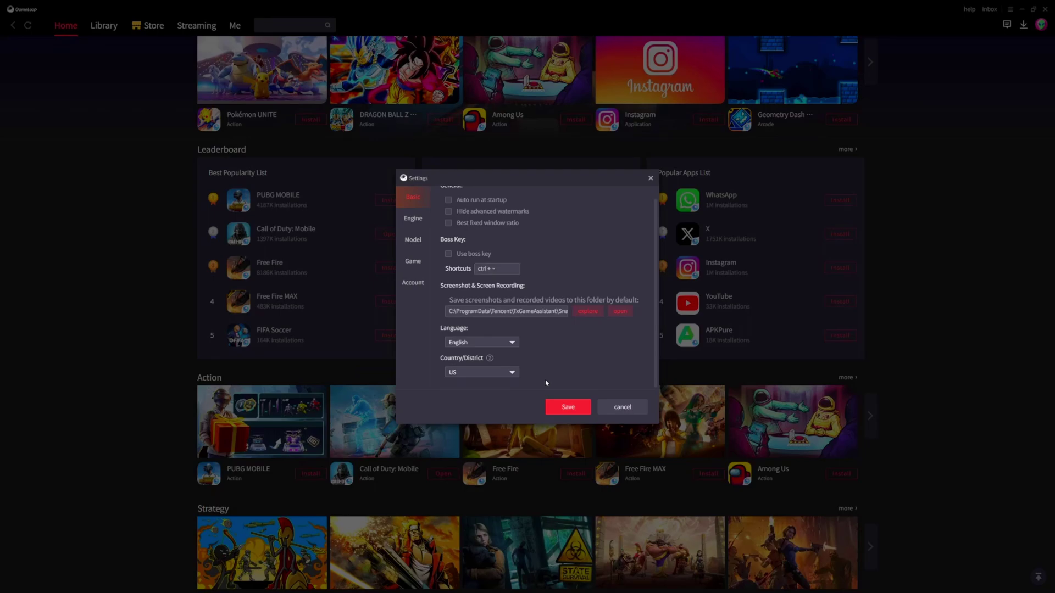
- Show the Engine tab and review DirectX+ rendering, memory, processor, resolution and audio options
click(414, 219)
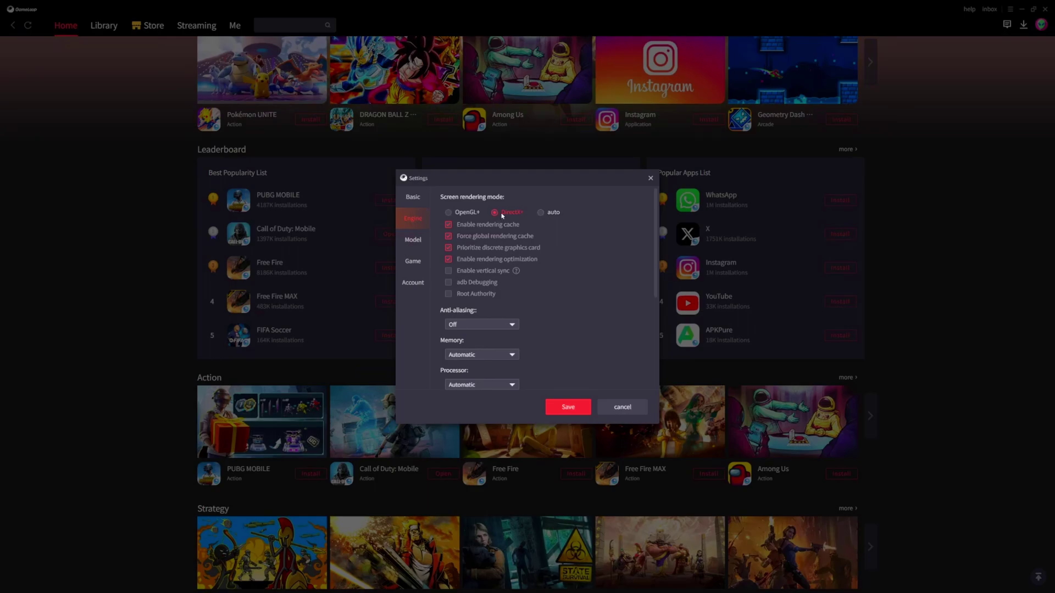
scroll(457, 268, down, 5)
scroll(460, 275, up, 5)
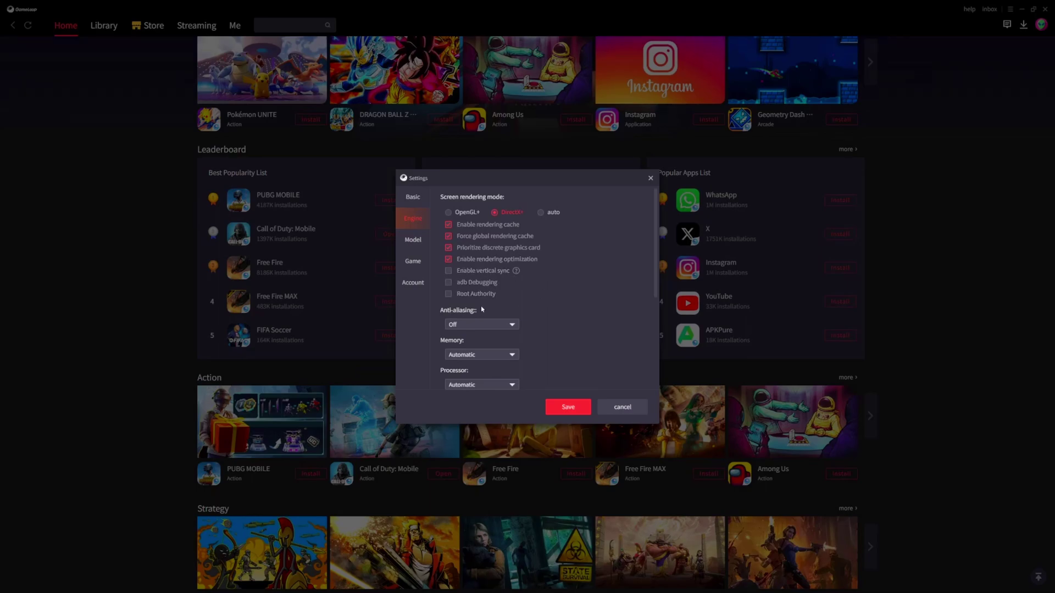
scroll(495, 264, down, 2)
scroll(572, 280, down, 2)
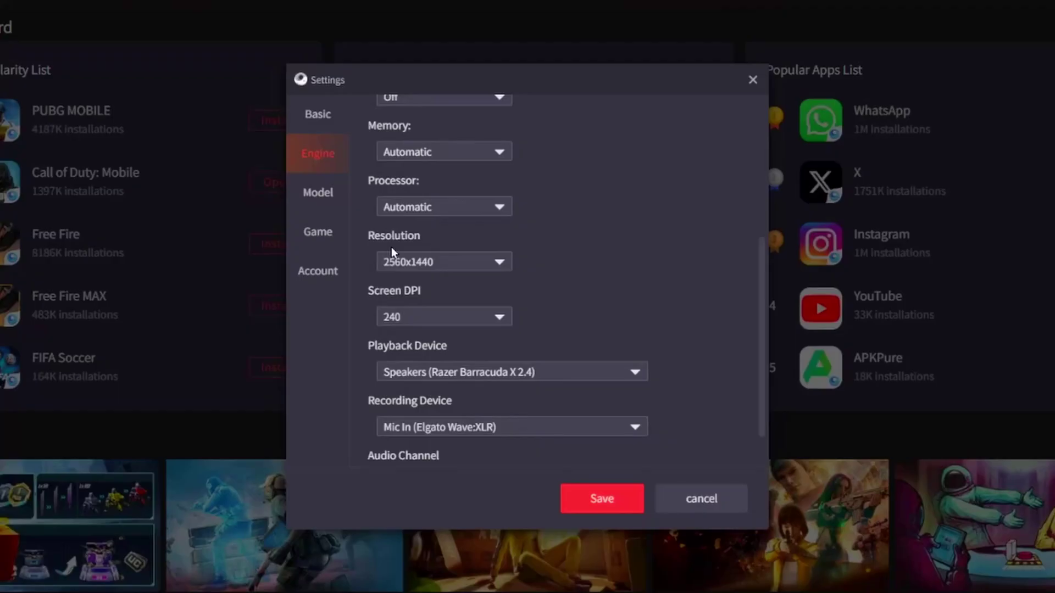
- Review the Resolution choices, keeping 2560x1440
click(455, 277)
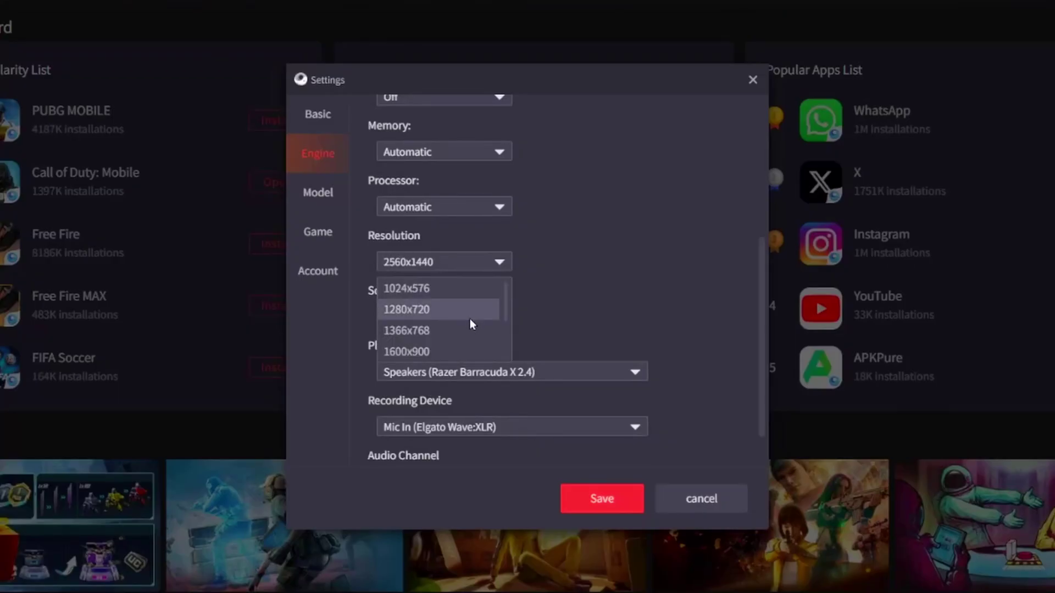
scroll(464, 330, down, 1)
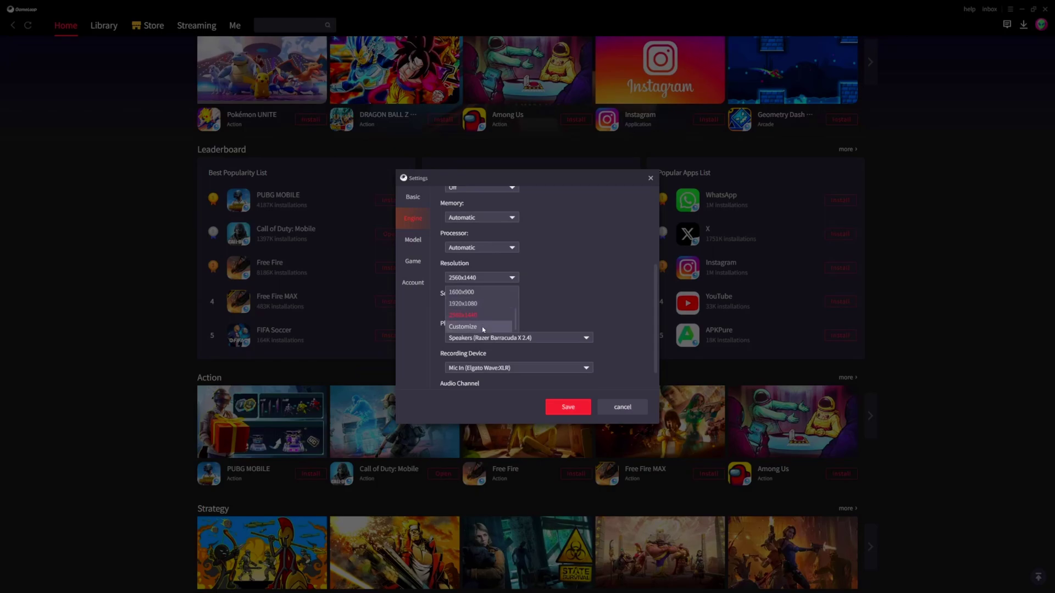
click(566, 296)
- Leave the Playback Device on Speakers and the Recording Device unchanged
click(517, 337)
click(461, 324)
click(481, 338)
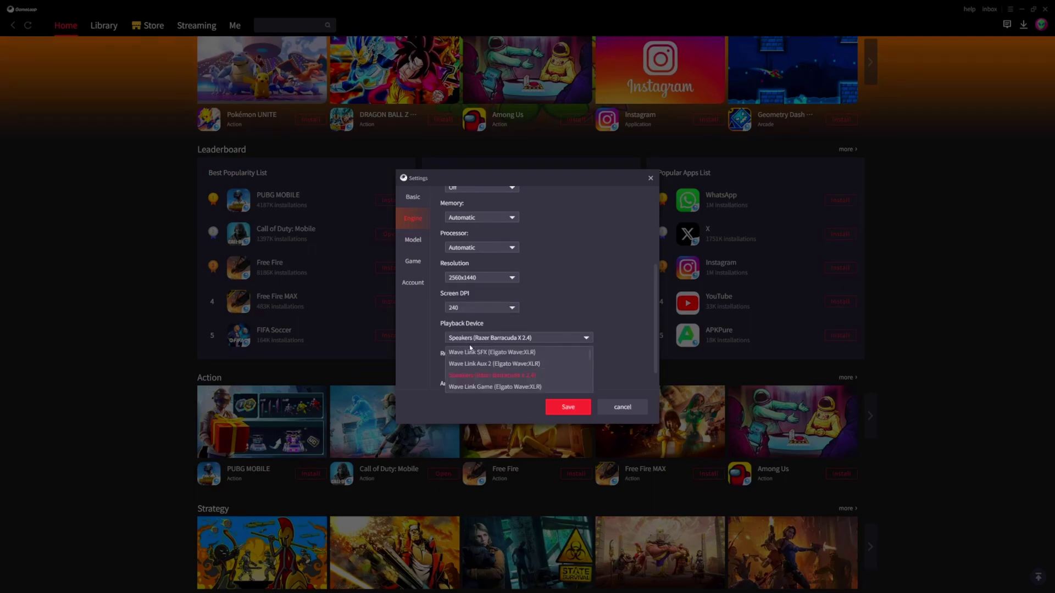
click(483, 347)
scroll(490, 340, down, 1)
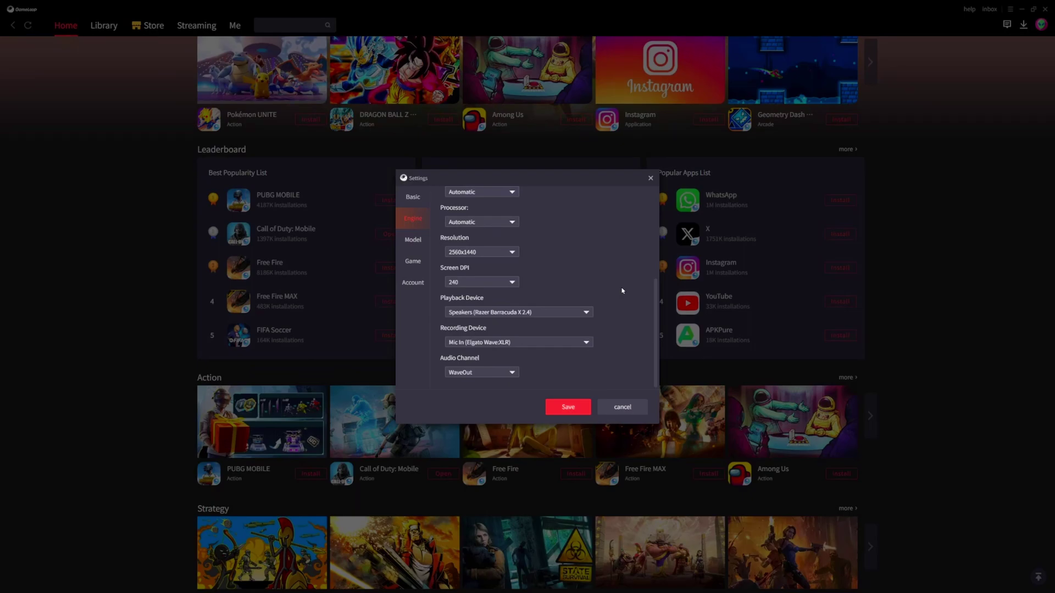
click(516, 312)
click(483, 324)
click(517, 342)
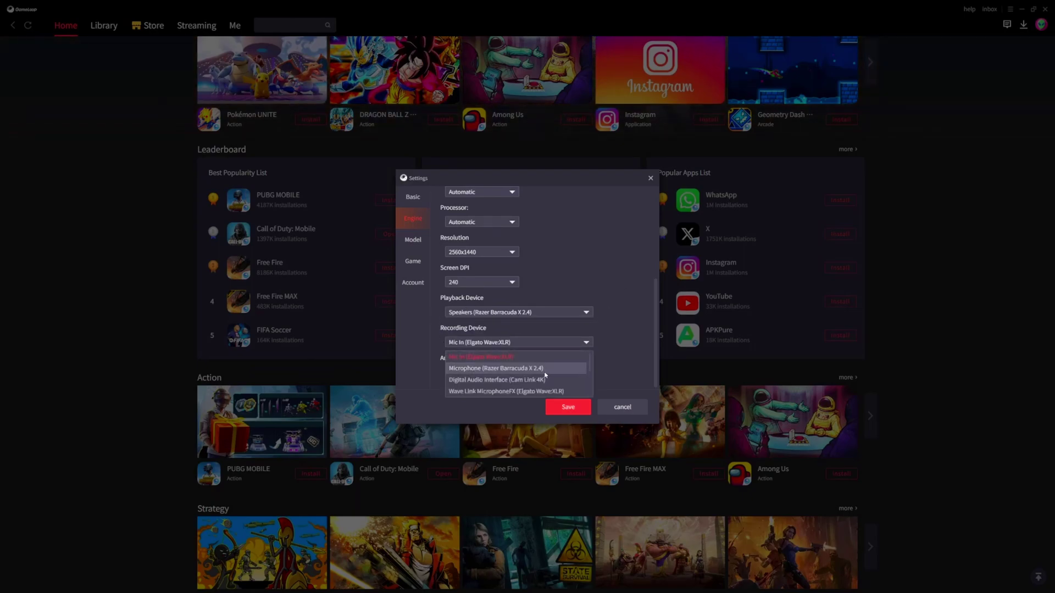
click(481, 252)
click(480, 251)
- Keep the Model tab's phone model on Customize, then view Call of Duty: Mobile game settings
click(413, 239)
click(481, 212)
click(471, 236)
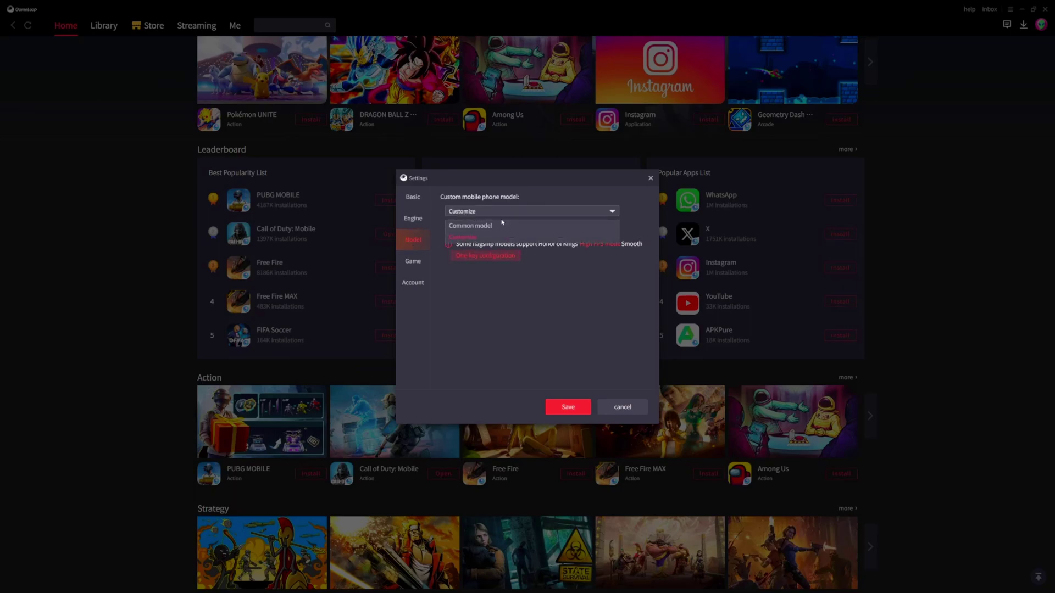
click(413, 262)
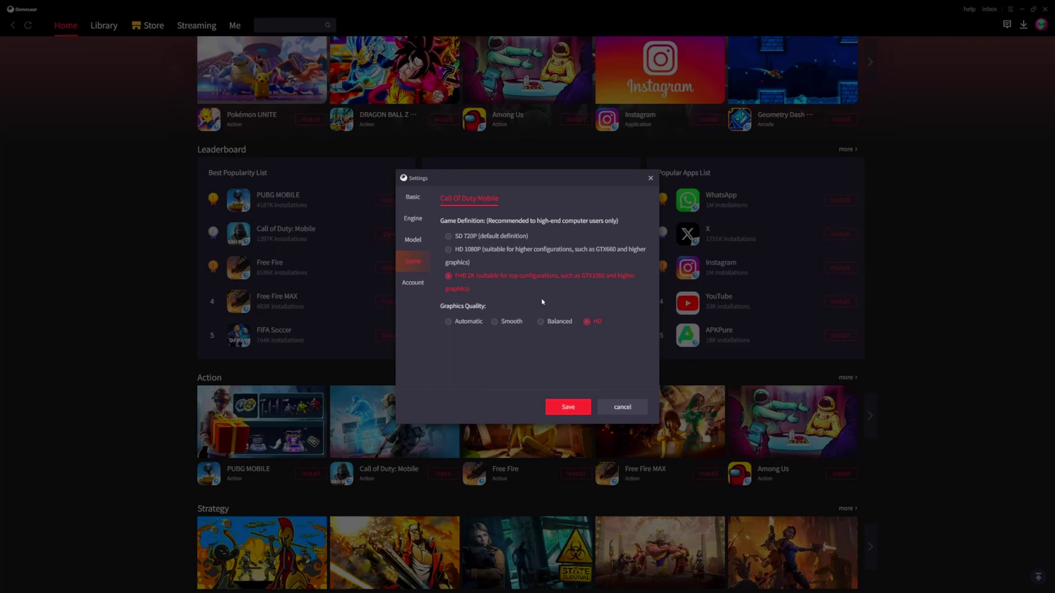